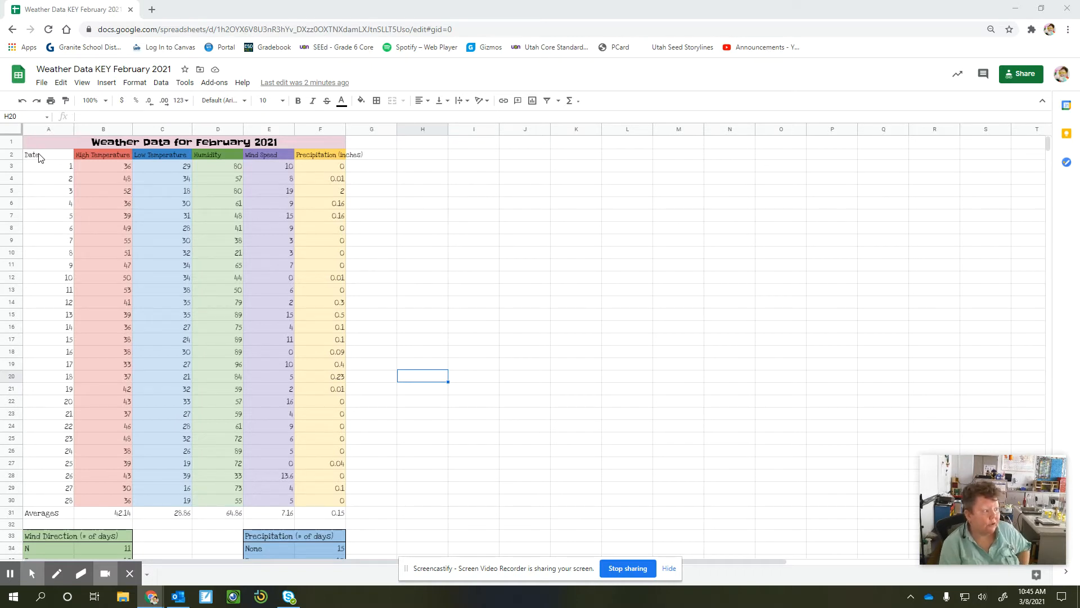
Insert a line chart of the date, high temperature, low temperature and humidity data in A2:D30 and move it up near the header row.
drag(48, 157, 101, 155)
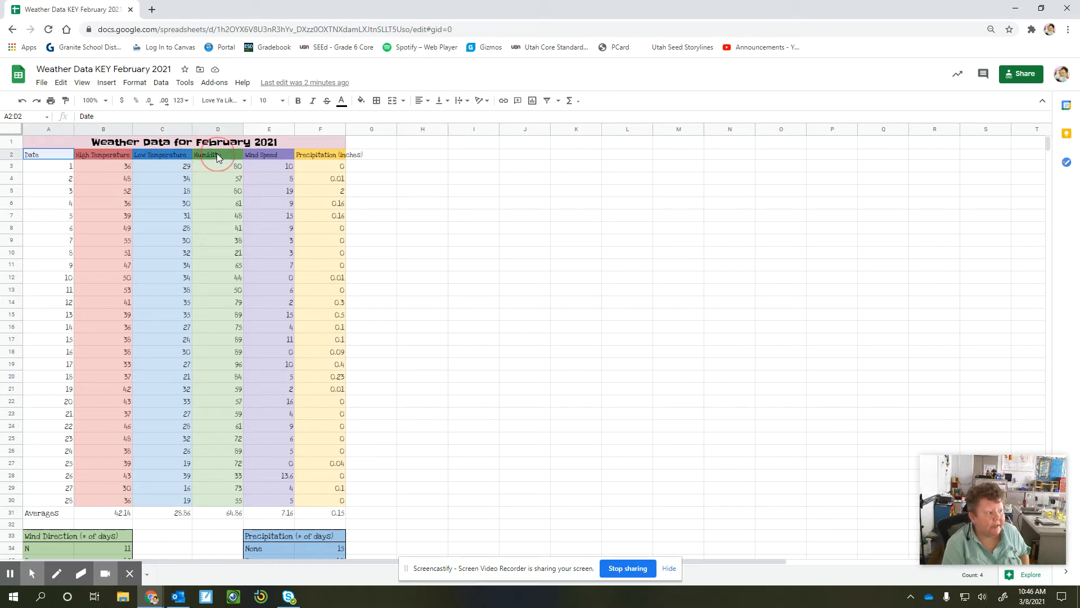
drag(217, 153, 206, 497)
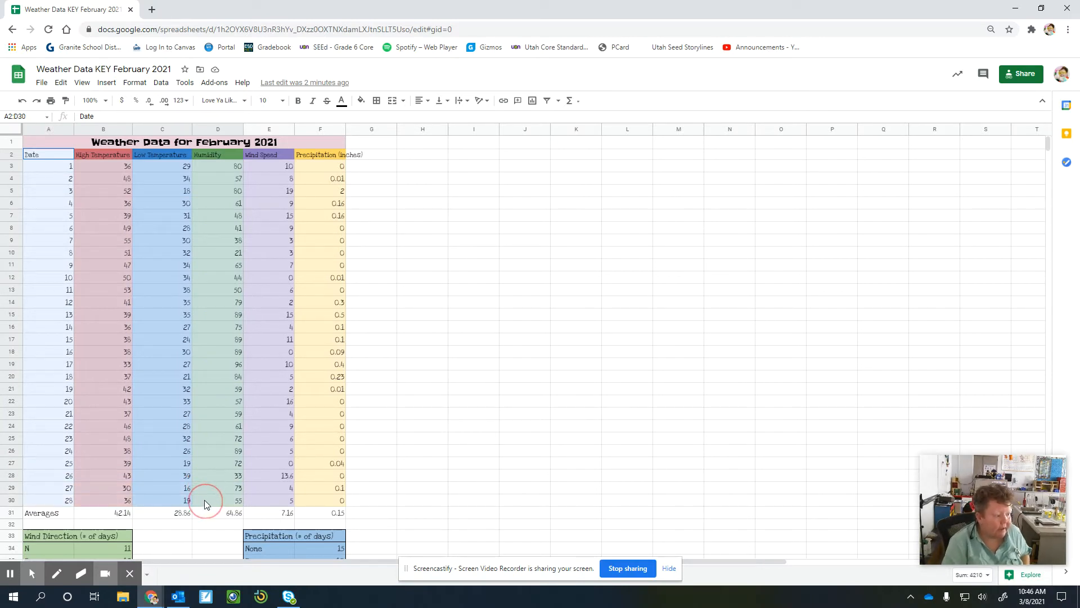
drag(205, 500, 206, 502)
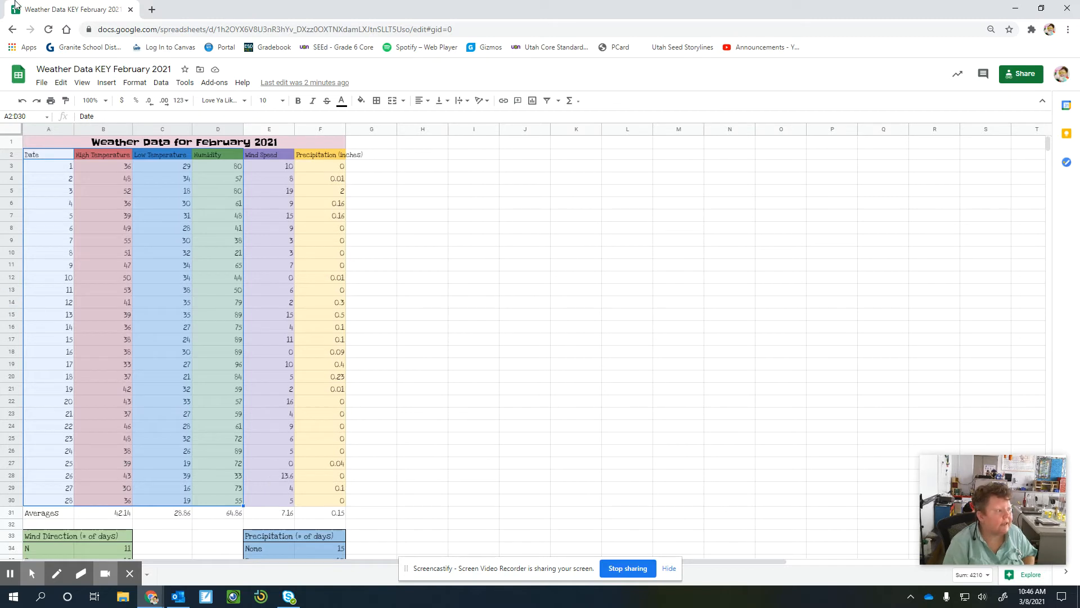
click(105, 83)
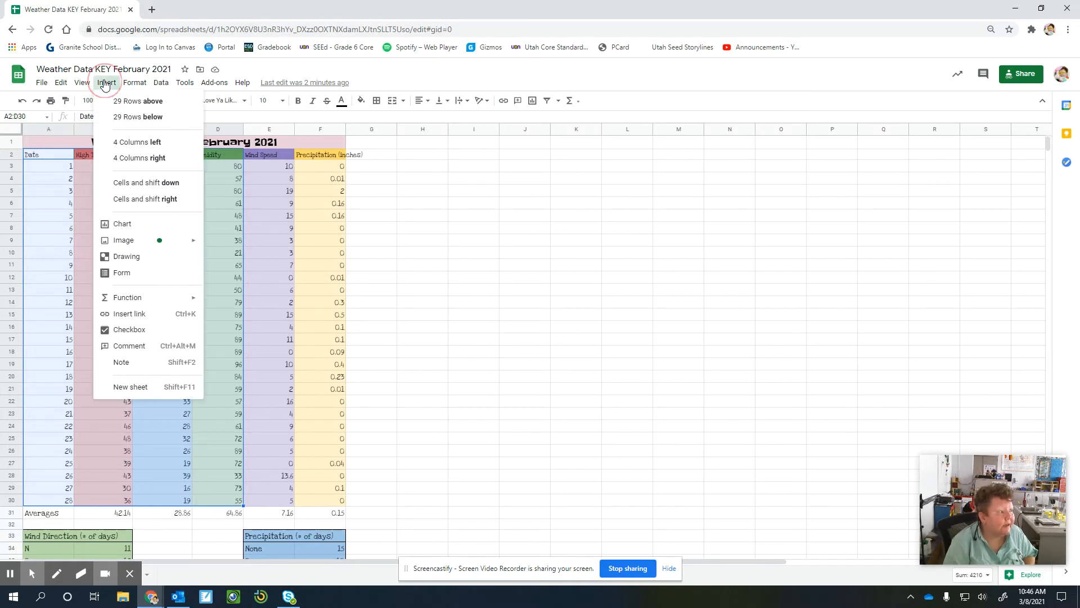
click(127, 226)
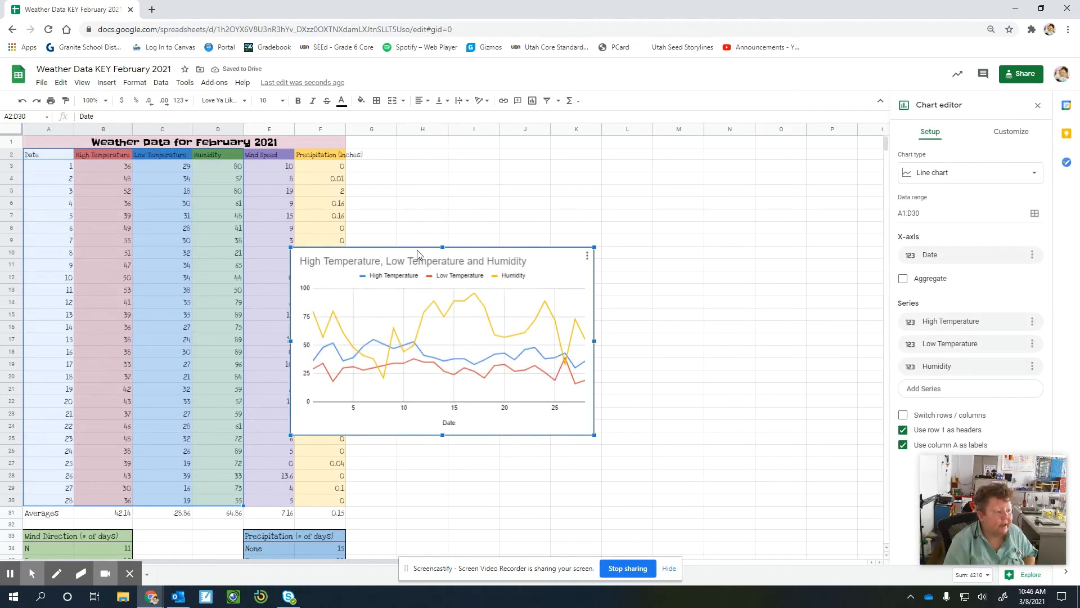
drag(417, 253, 440, 159)
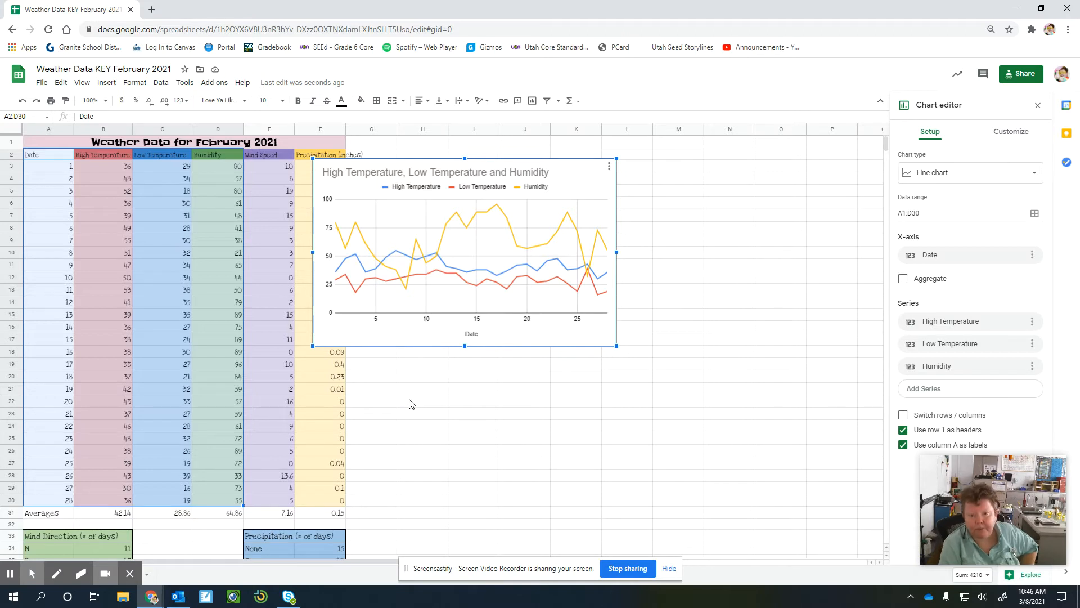
Recolor the chart's High Temperature line red and its Low Temperature line blue.
double_click(451, 268)
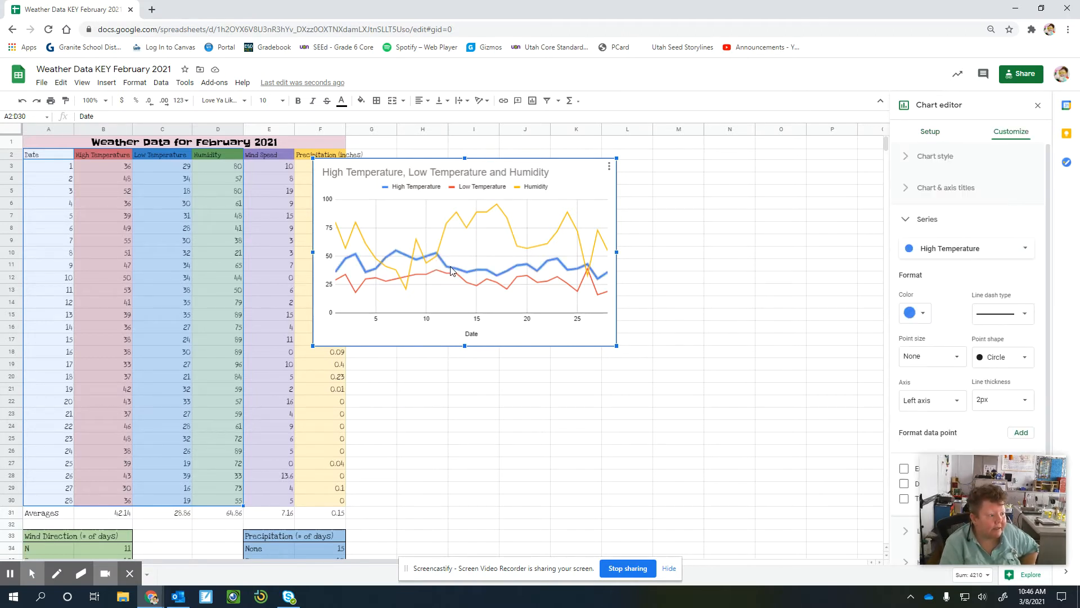
click(917, 313)
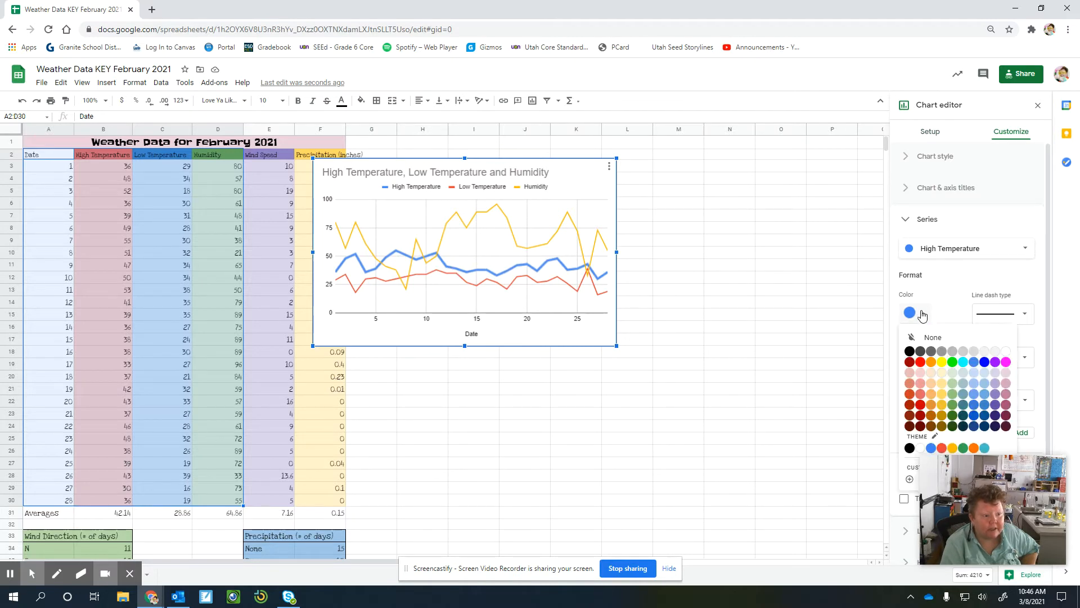
click(921, 362)
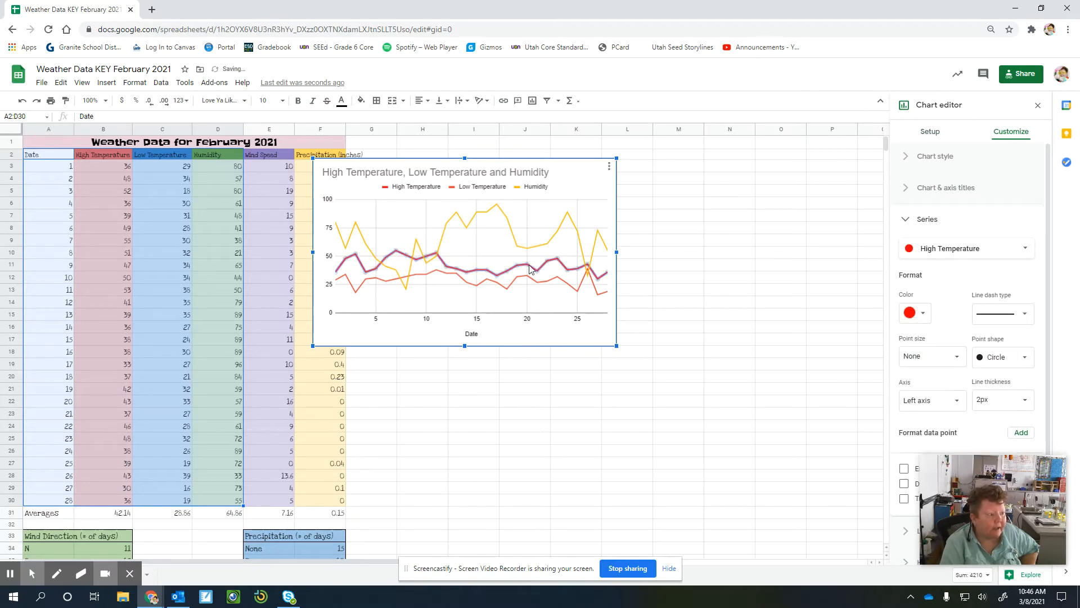
click(533, 281)
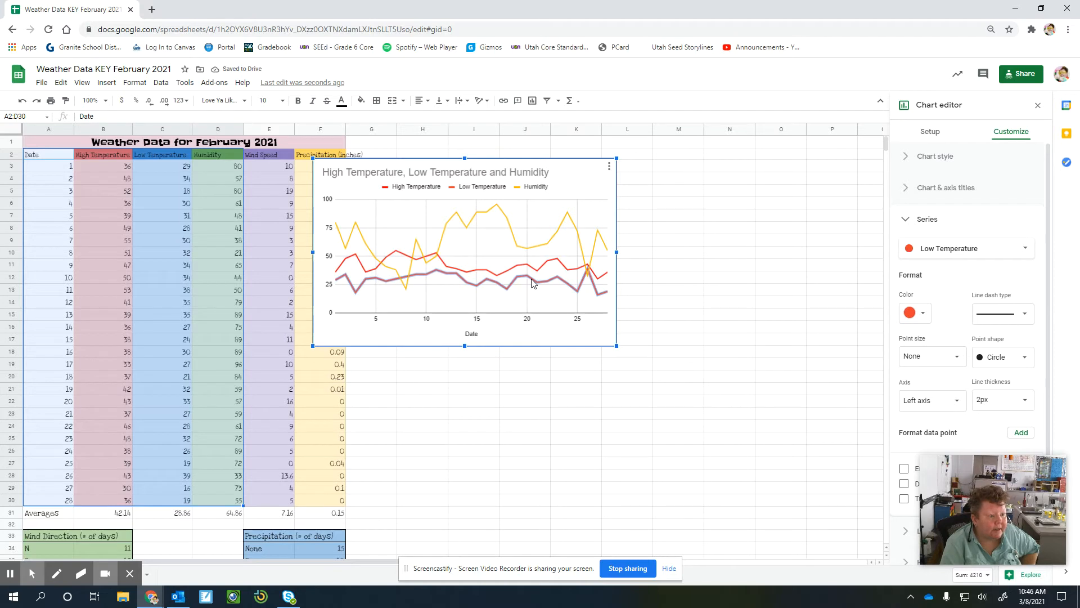
click(922, 314)
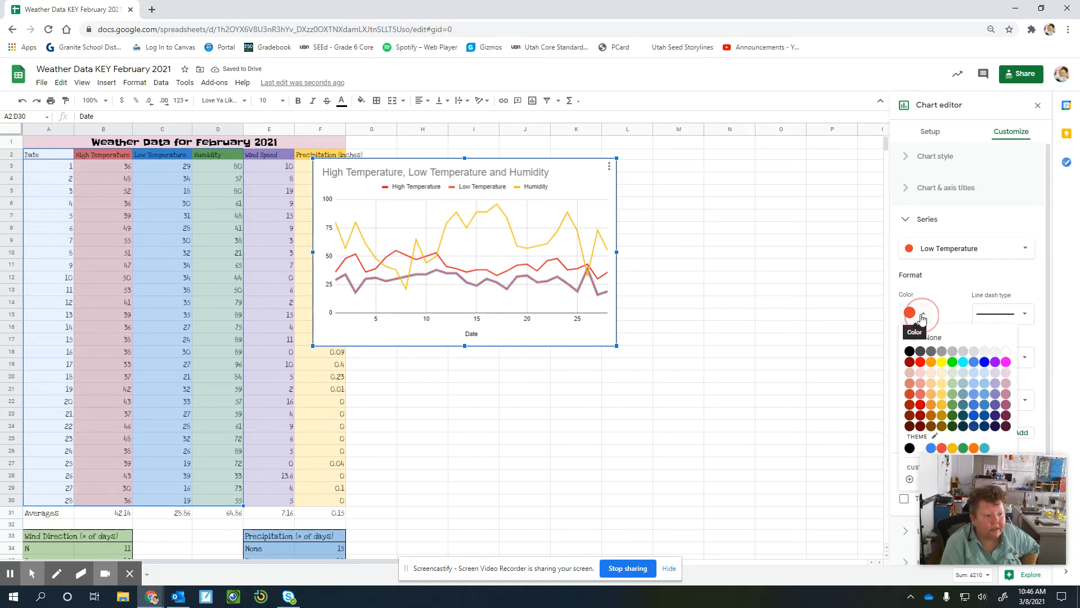
click(984, 363)
click(432, 367)
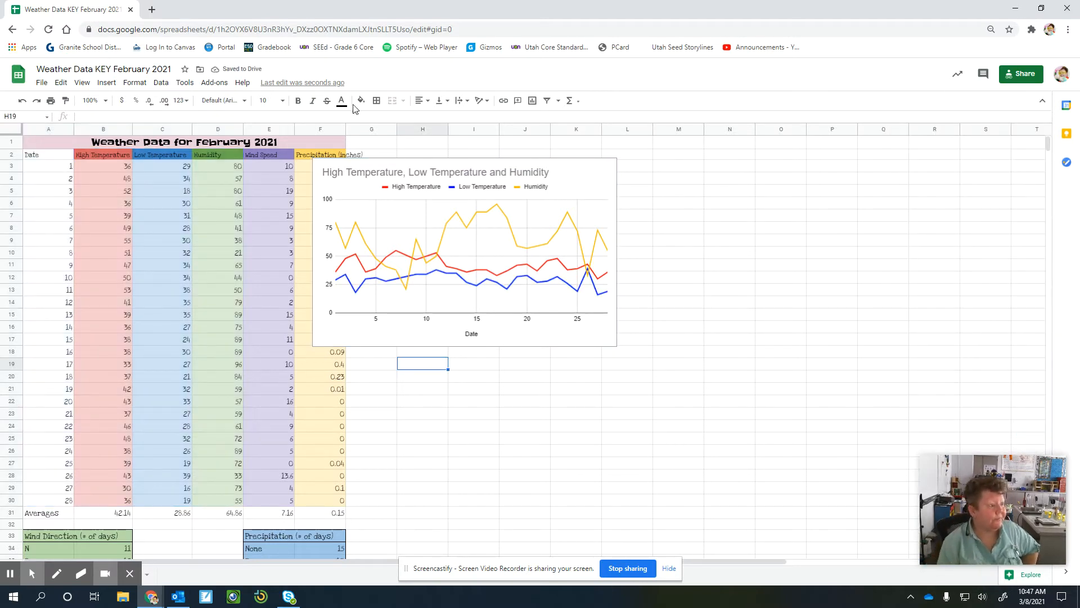
Move the temperature and humidity chart into the empty columns beside the data table, clear of the Precipitation column.
click(398, 164)
drag(405, 164, 512, 171)
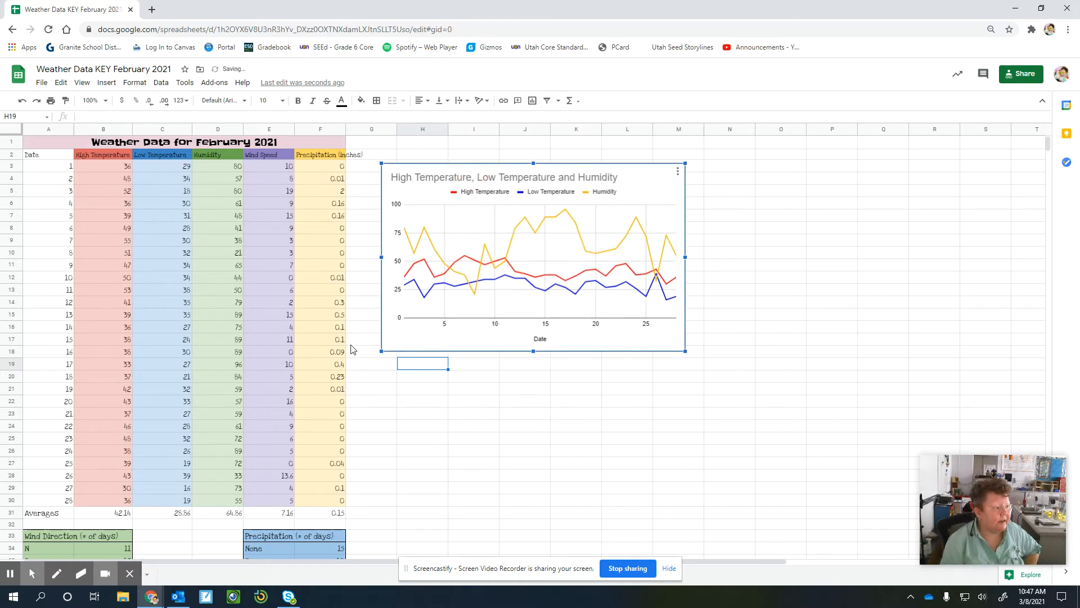
Insert a line chart of the Wind Speed and Precipitation columns (E2:F30) below the temperature chart.
click(262, 154)
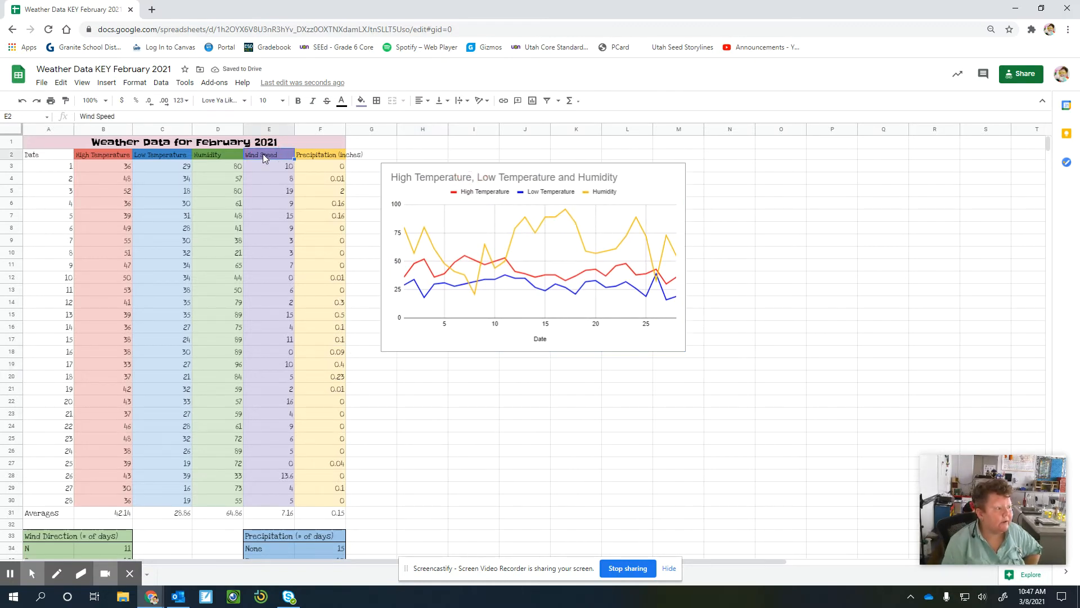
drag(262, 154, 325, 507)
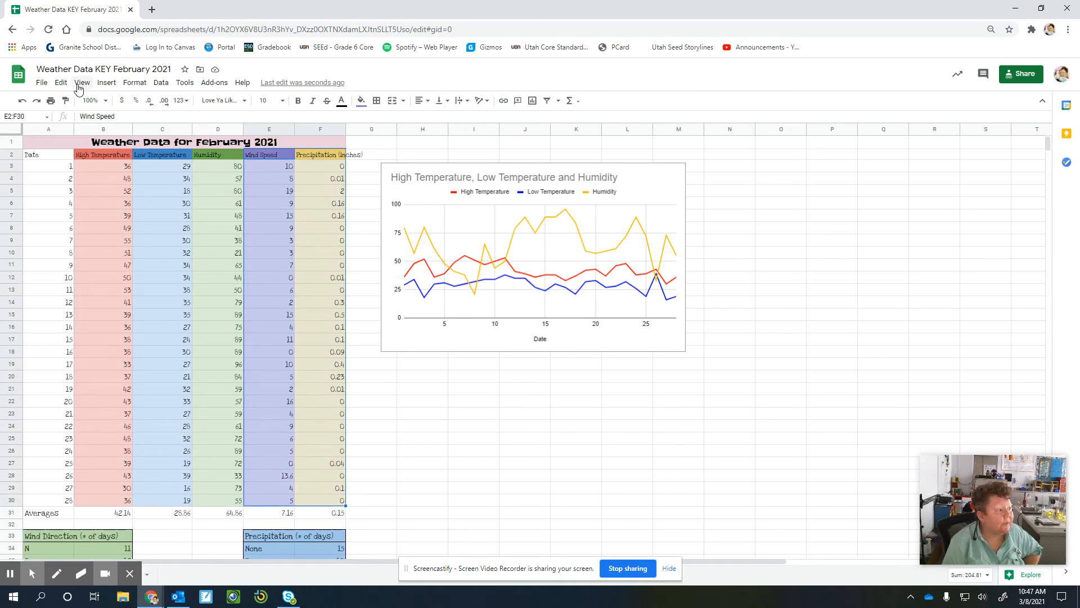
click(106, 84)
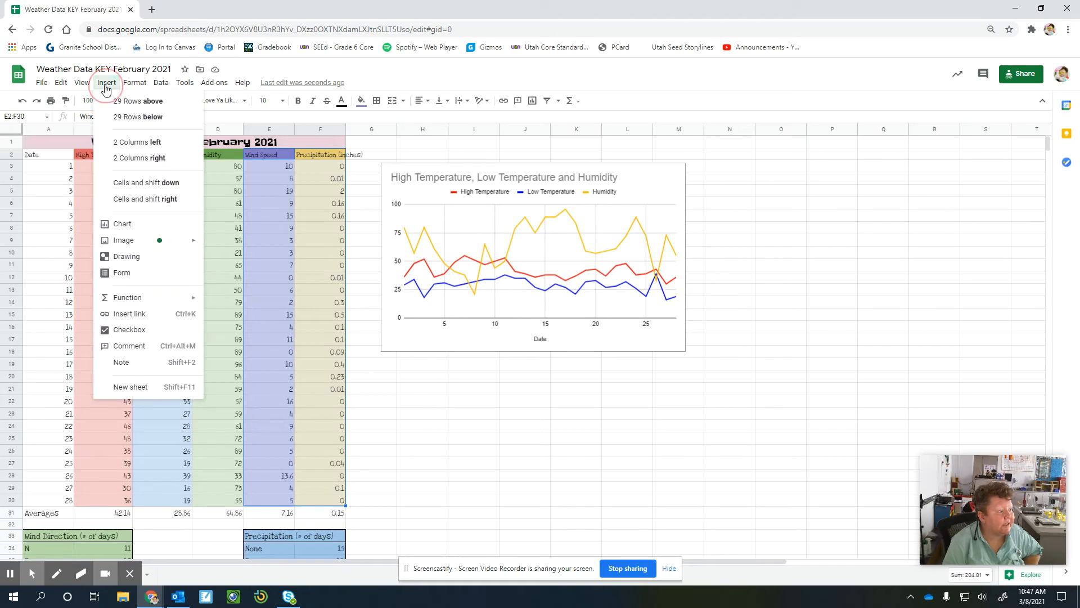
click(131, 226)
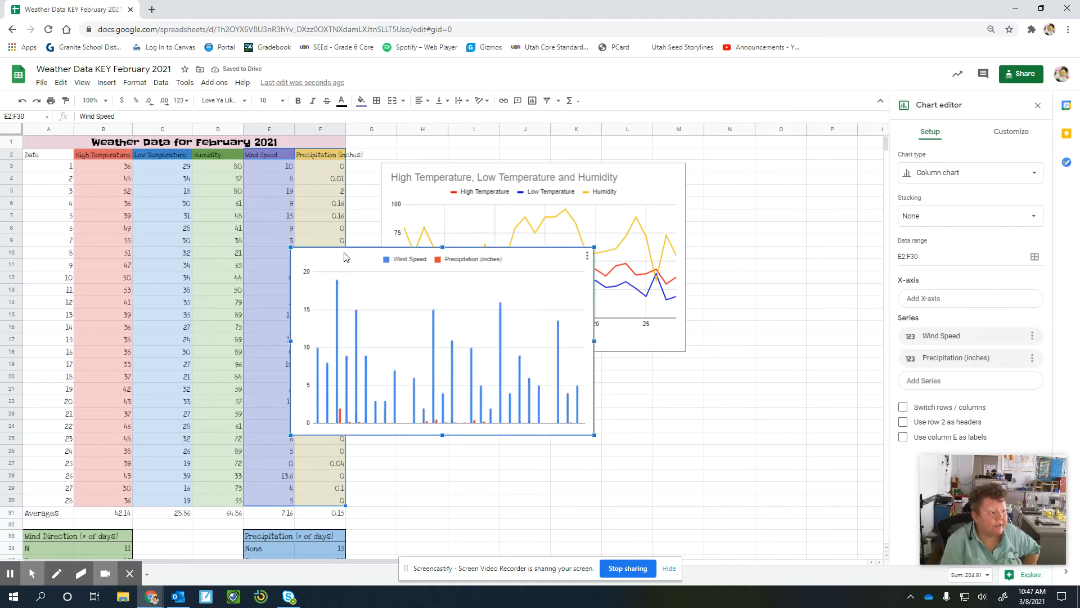
drag(345, 257, 443, 365)
click(1016, 179)
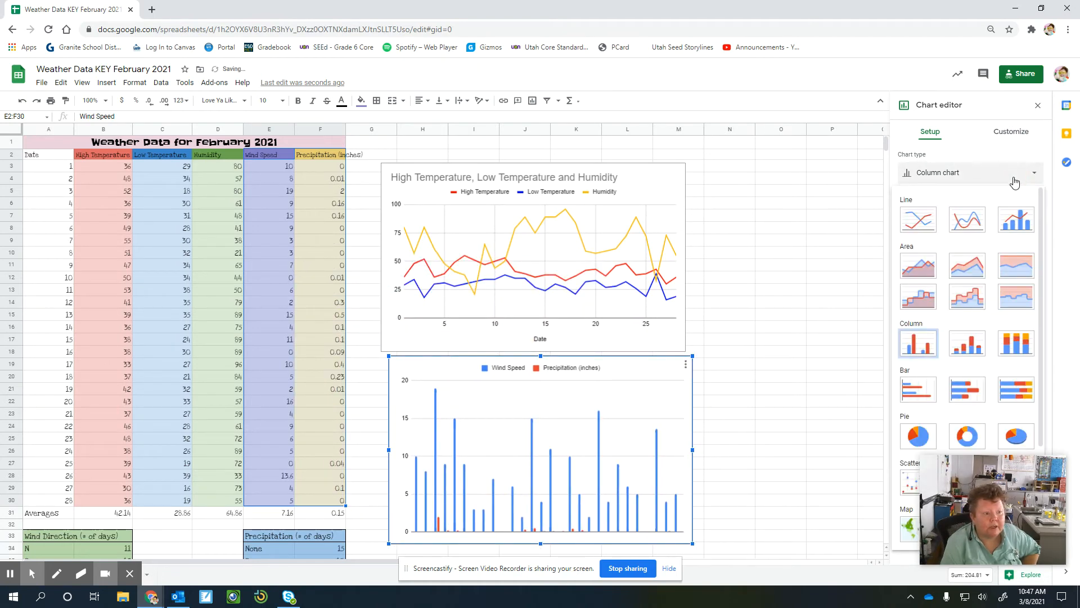
click(918, 228)
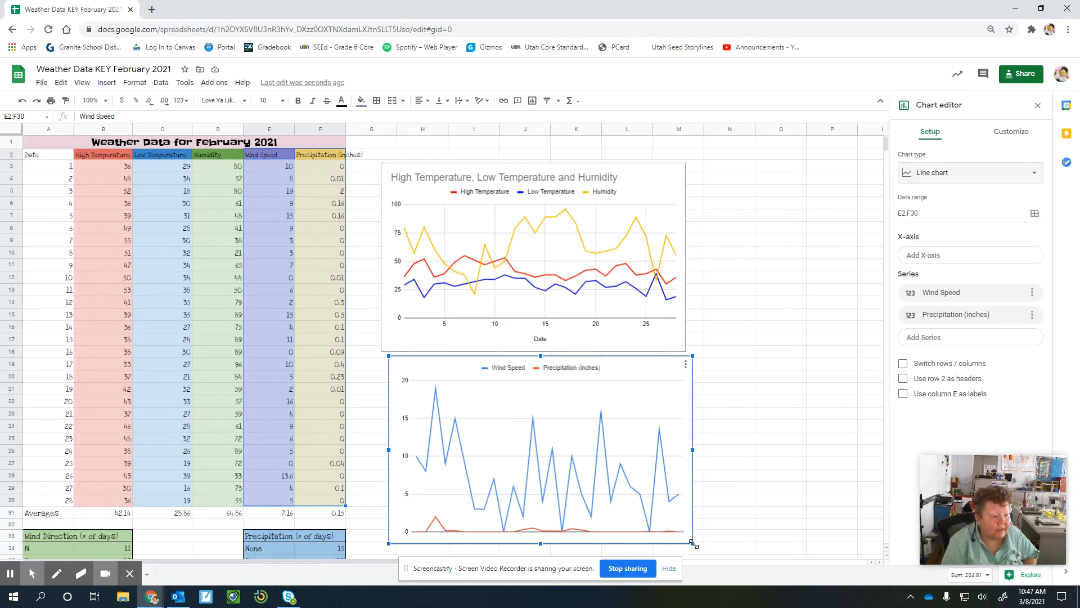
Shrink the wind speed and precipitation chart and place it to the right of the temperature chart.
drag(692, 544, 558, 425)
drag(485, 365, 795, 243)
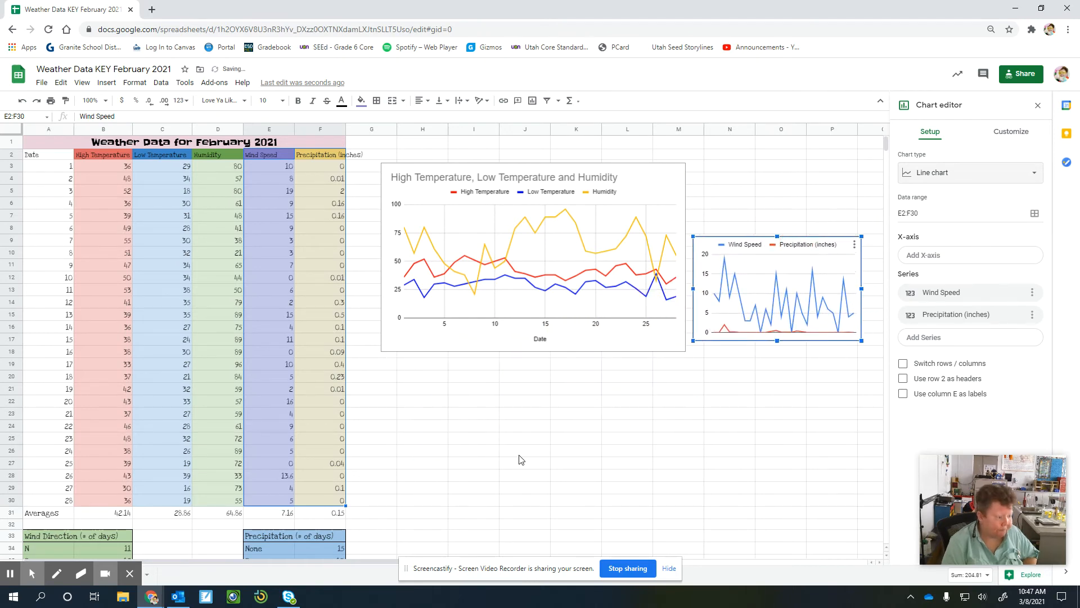
click(525, 451)
Insert a pie chart of the Wind Direction (# of days) table in A33:B37.
scroll(326, 404, down, 1)
scroll(328, 408, down, 2)
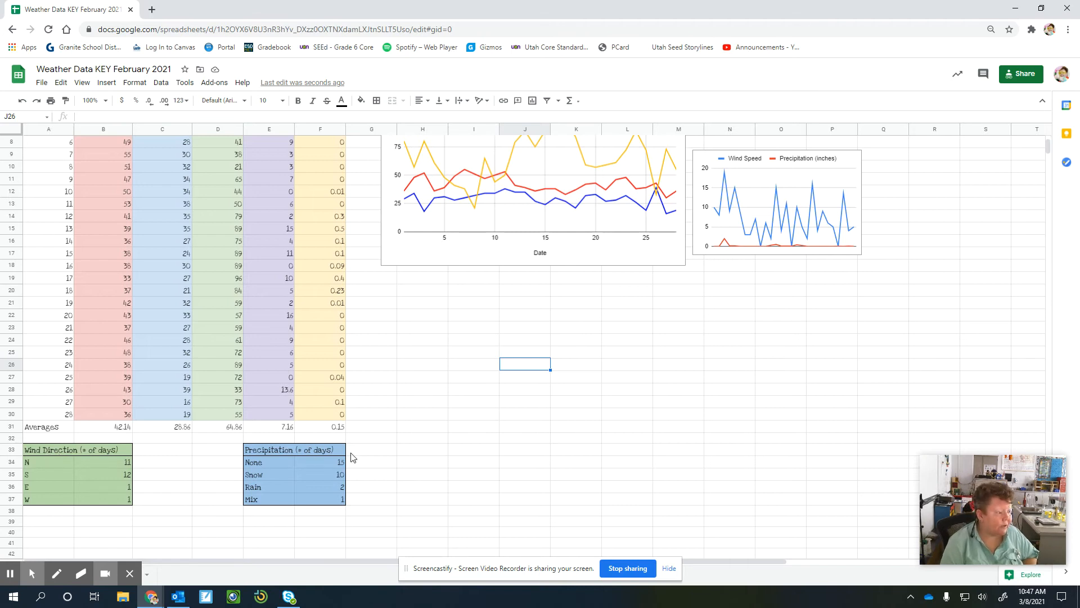
click(48, 451)
drag(47, 450, 88, 504)
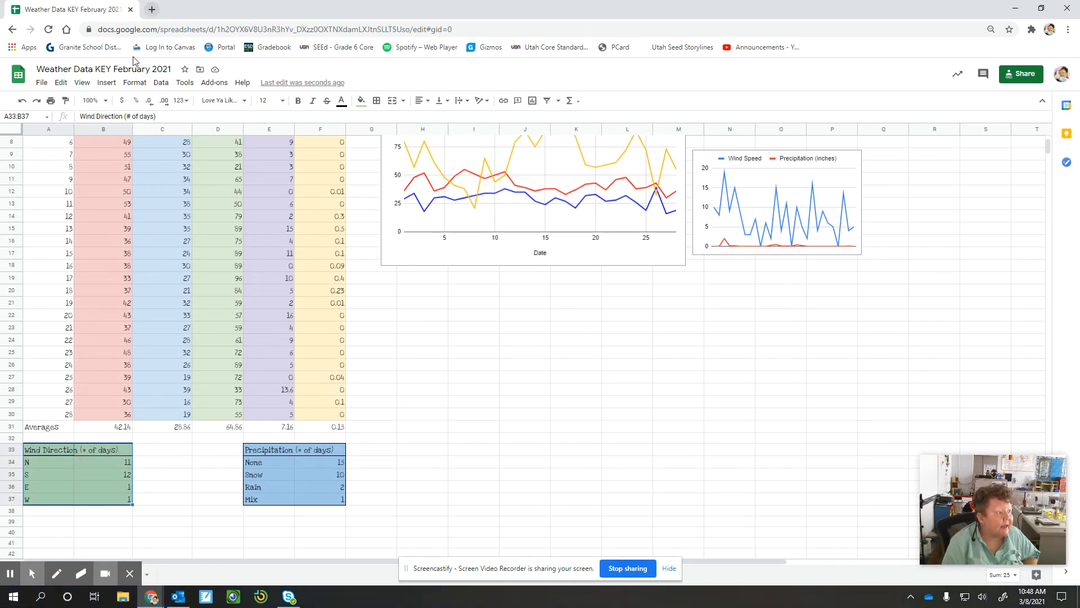
click(107, 83)
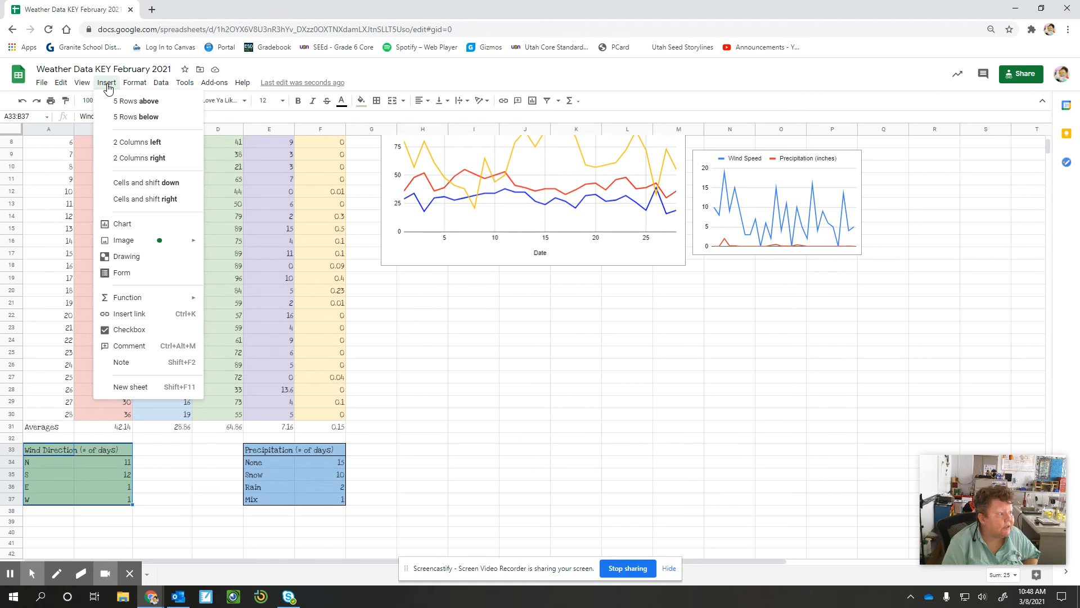
click(125, 224)
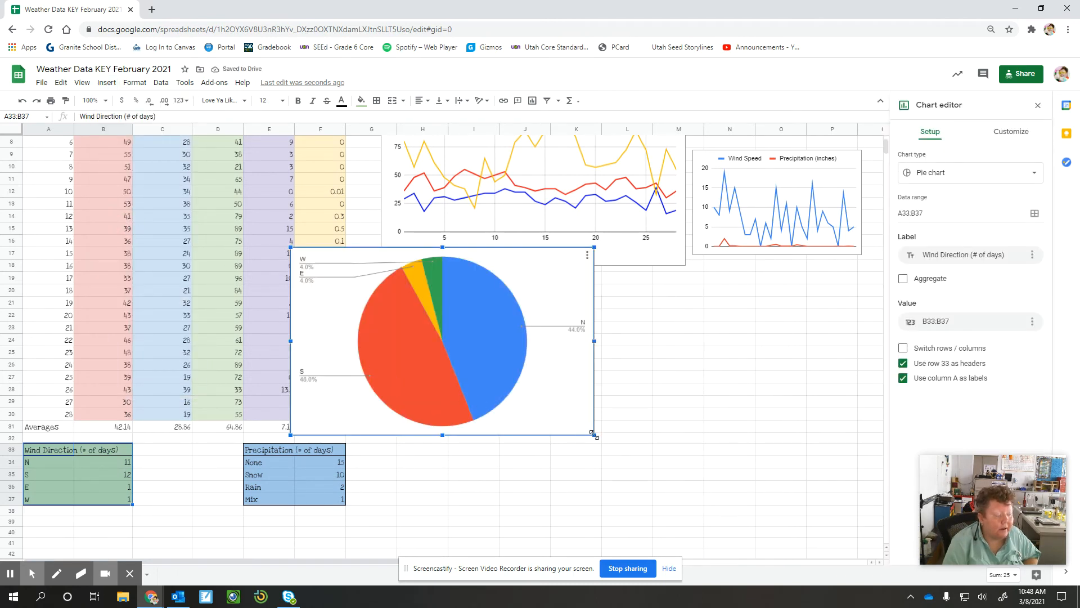
Shrink the wind direction pie chart and place it directly below the temperature chart.
drag(593, 435, 525, 385)
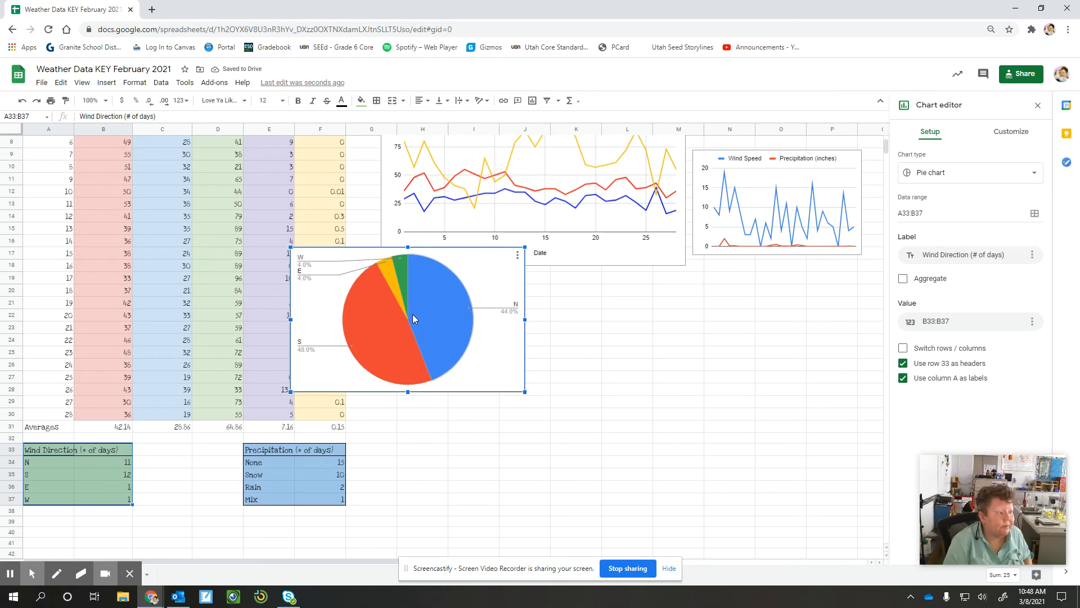
drag(435, 313, 526, 340)
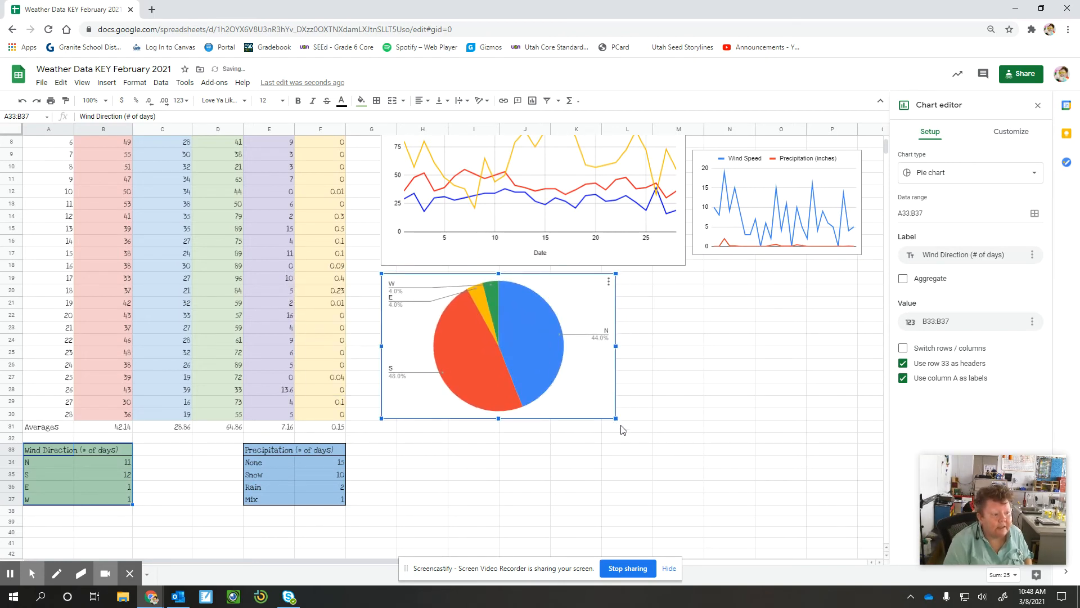
drag(615, 417, 588, 402)
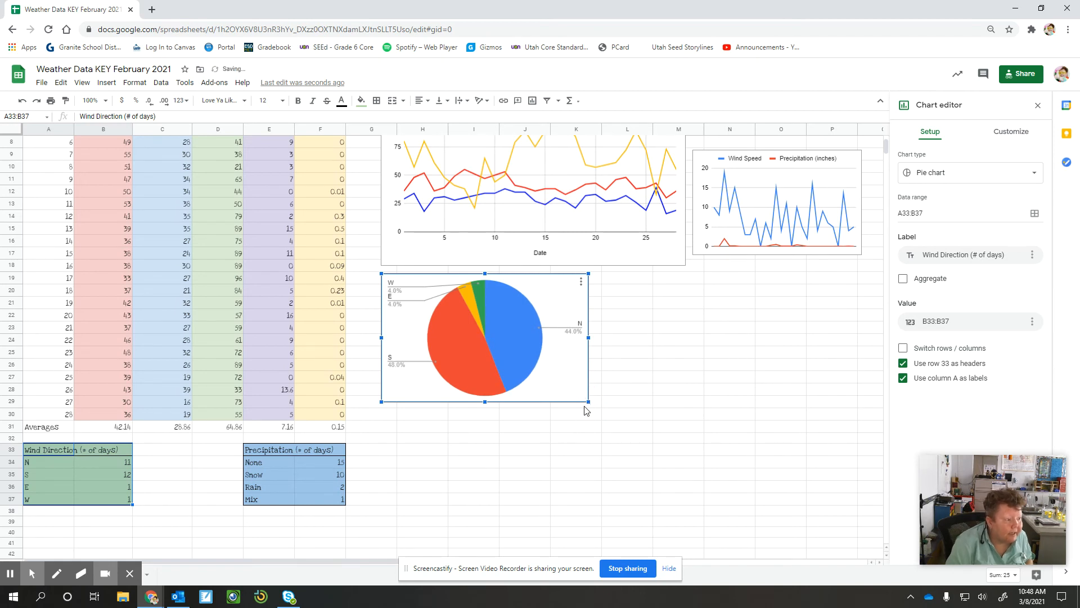
click(554, 431)
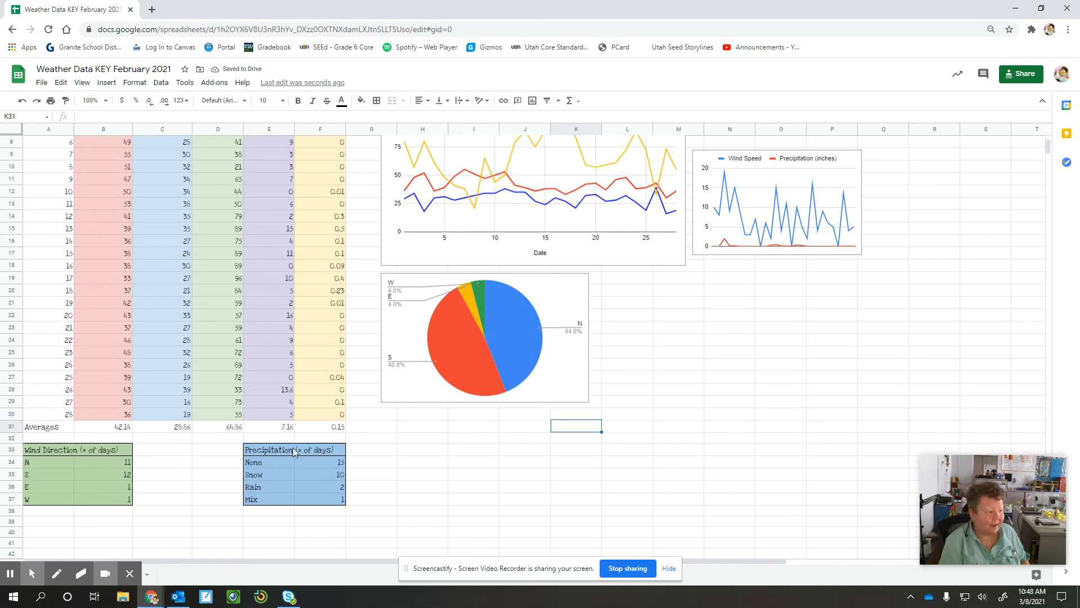
Insert a pie chart of the Precipitation (# of days) table in E33:F37.
click(275, 443)
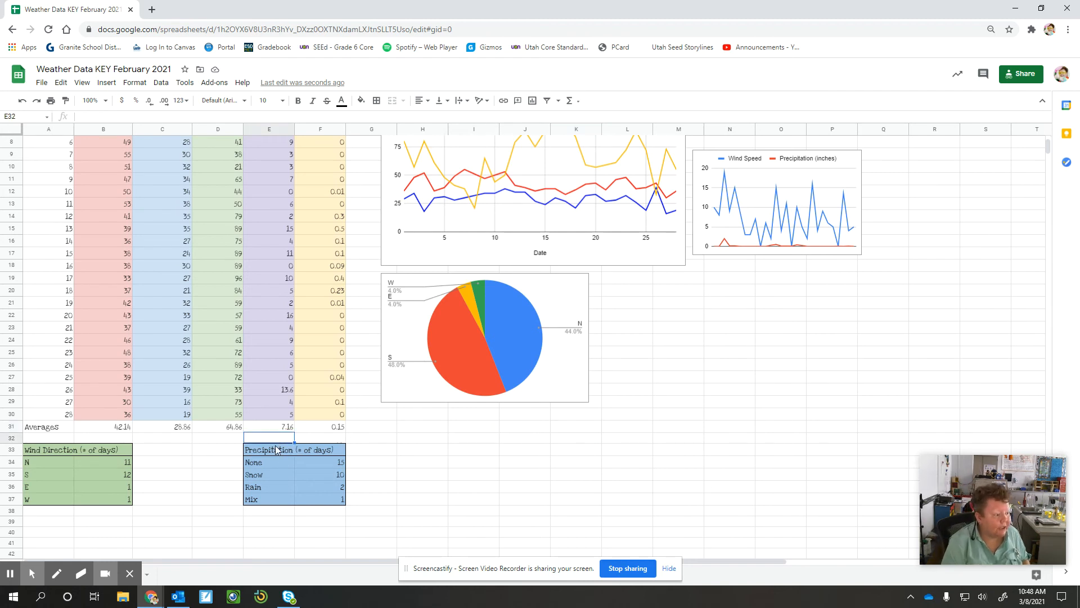
click(280, 452)
drag(279, 452, 324, 508)
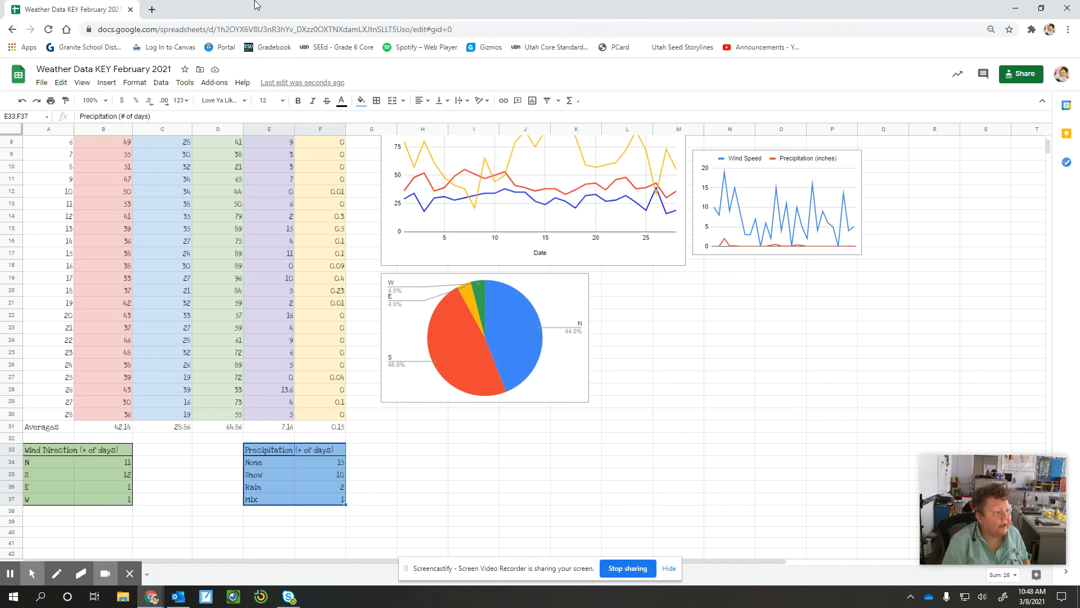
click(136, 84)
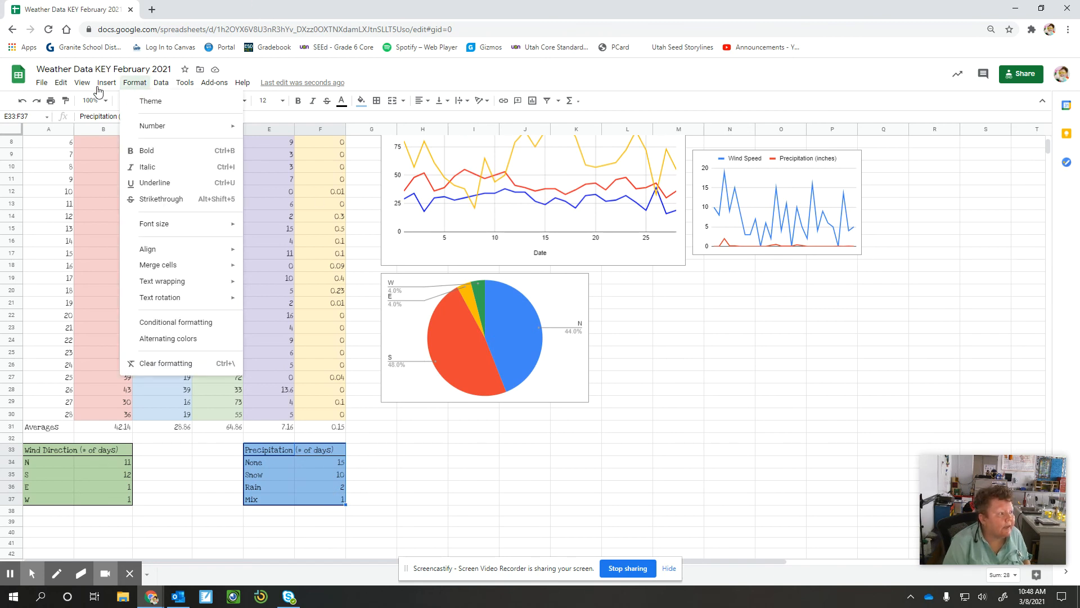
mouse_move(98, 91)
click(129, 224)
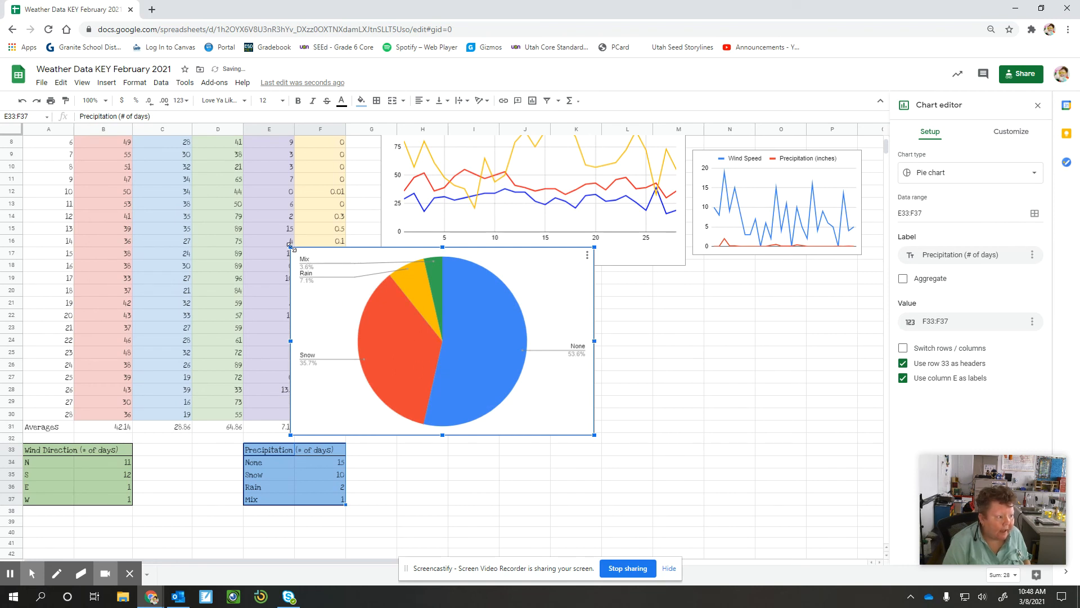
Move the precipitation pie chart beside the wind direction pie chart and resize it to a similar size.
drag(291, 246, 417, 325)
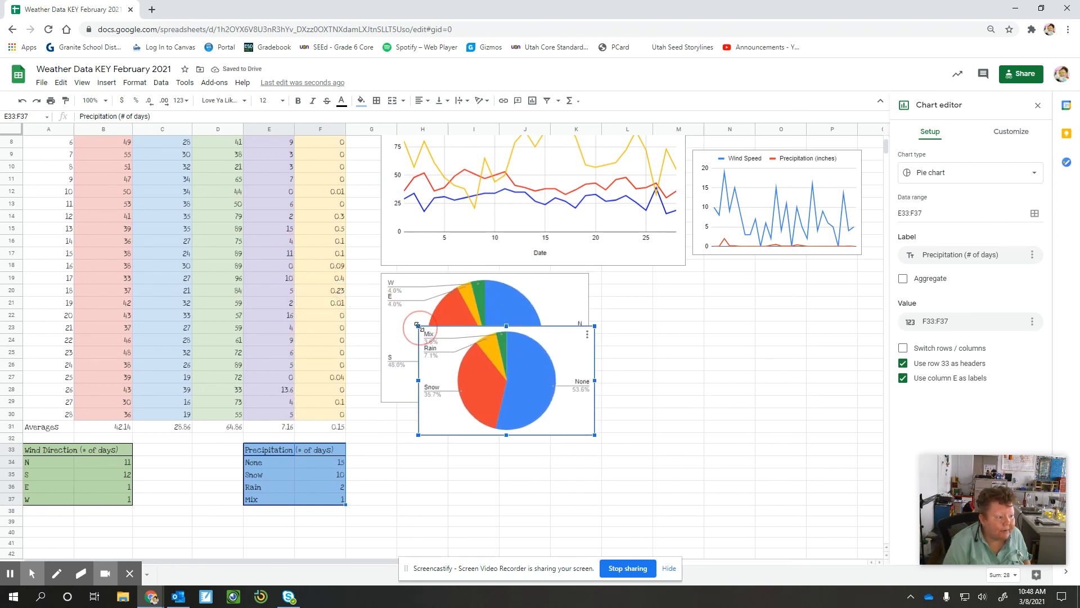
drag(488, 392, 728, 359)
drag(654, 293, 629, 277)
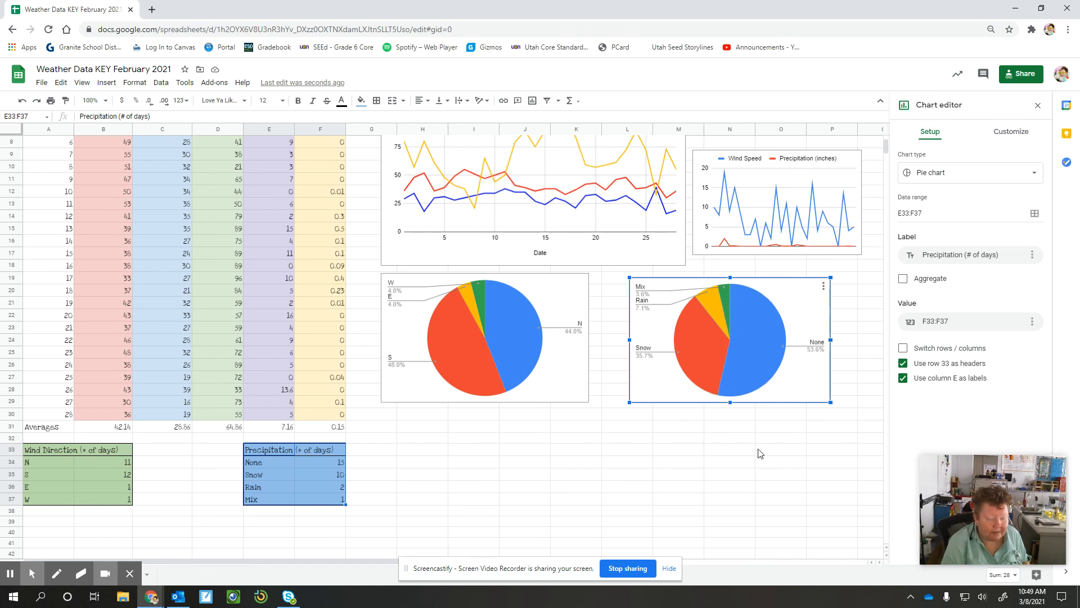
click(690, 431)
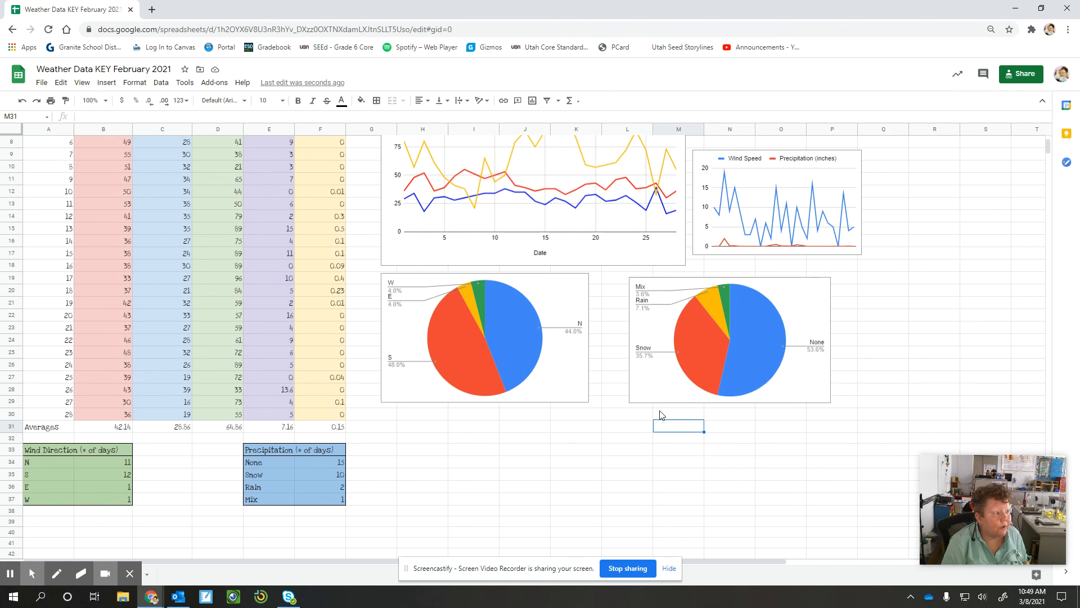